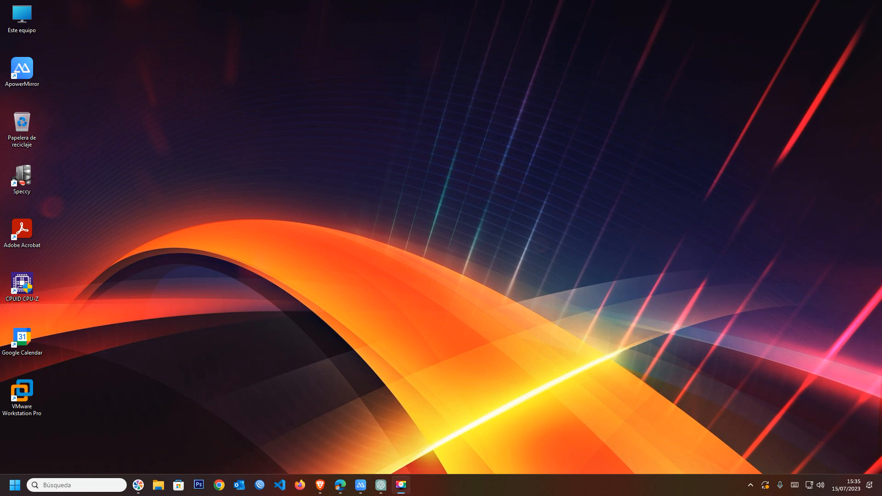
- Open the Windows Registry Editor by running regedit
{"action": "key", "text": "super+r"}
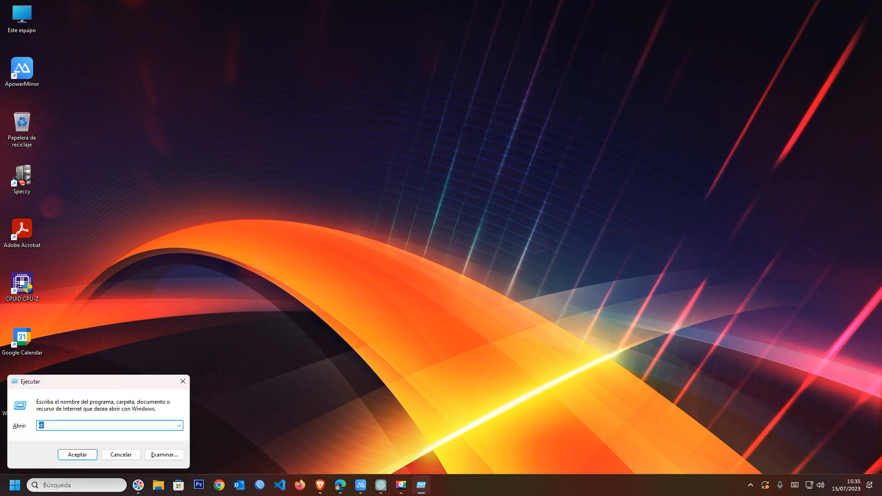
{"action": "type", "text": "regedit"}
{"action": "key", "text": "Return"}
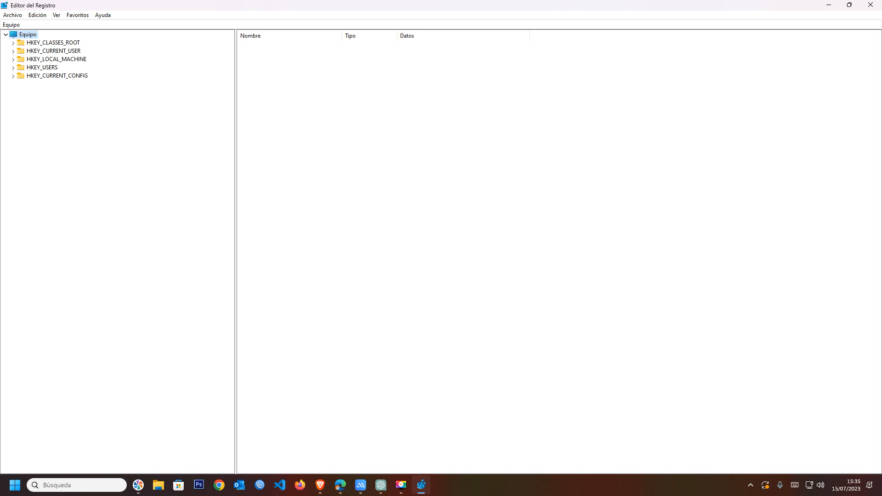
- Expand HKEY_LOCAL_MACHINE\SYSTEM\CurrentControlSet in the registry tree and open its Services key
{"action": "left_click", "coordinate": [13, 59]}
{"action": "left_click", "coordinate": [21, 60]}
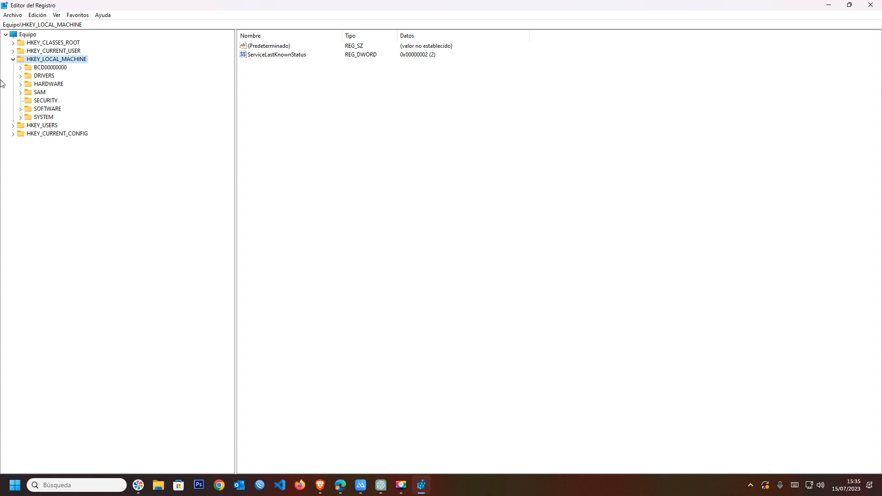
{"action": "left_click", "coordinate": [21, 117]}
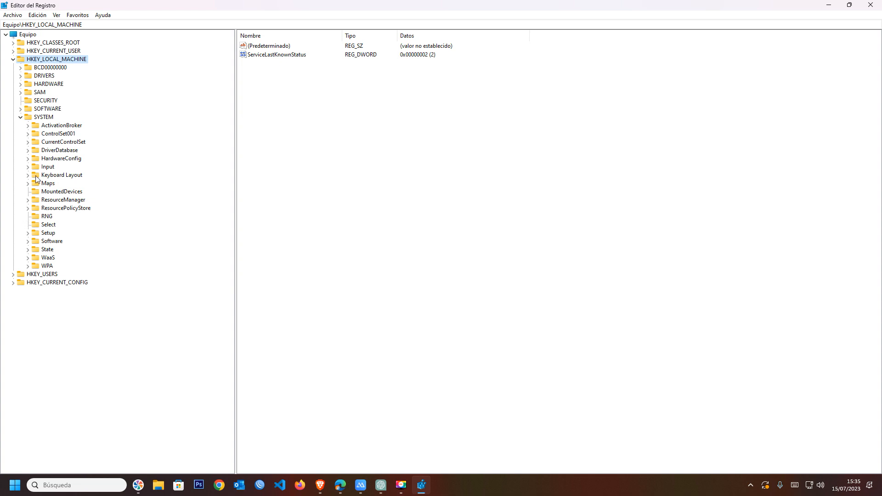
{"action": "left_click", "coordinate": [28, 144]}
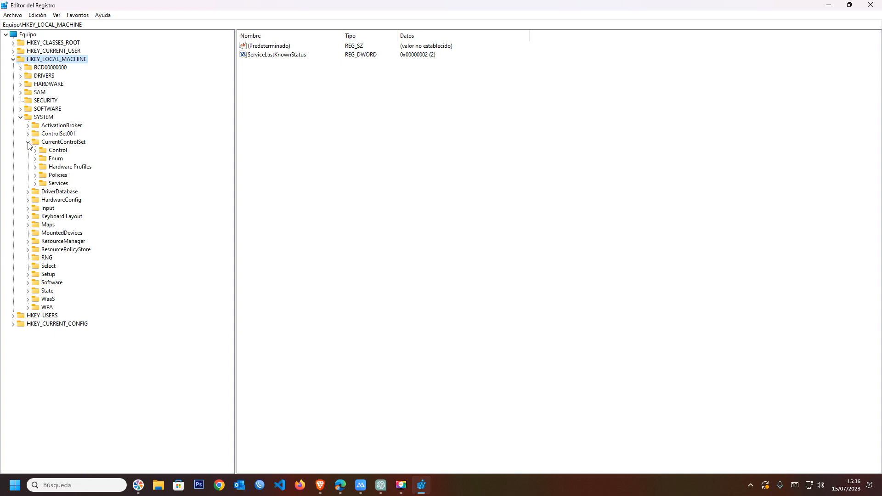
{"action": "left_click", "coordinate": [61, 143]}
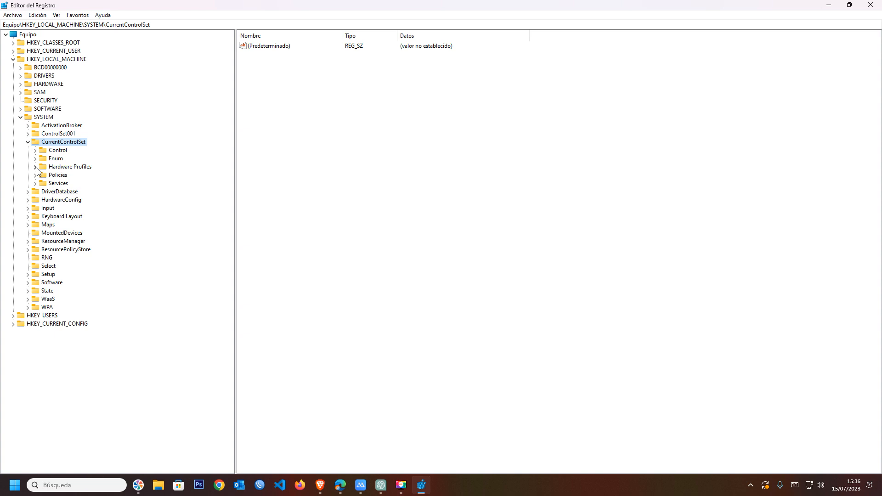
{"action": "left_click", "coordinate": [56, 168]}
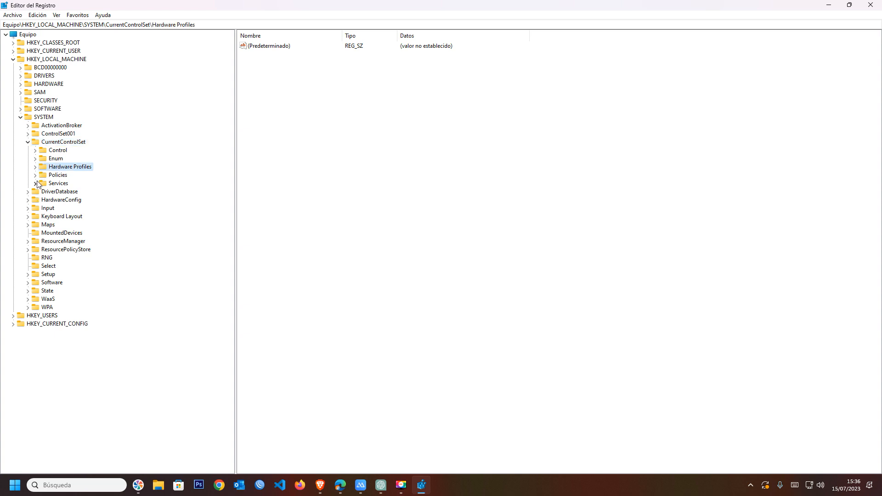
{"action": "left_click", "coordinate": [35, 184]}
{"action": "left_click", "coordinate": [59, 36]}
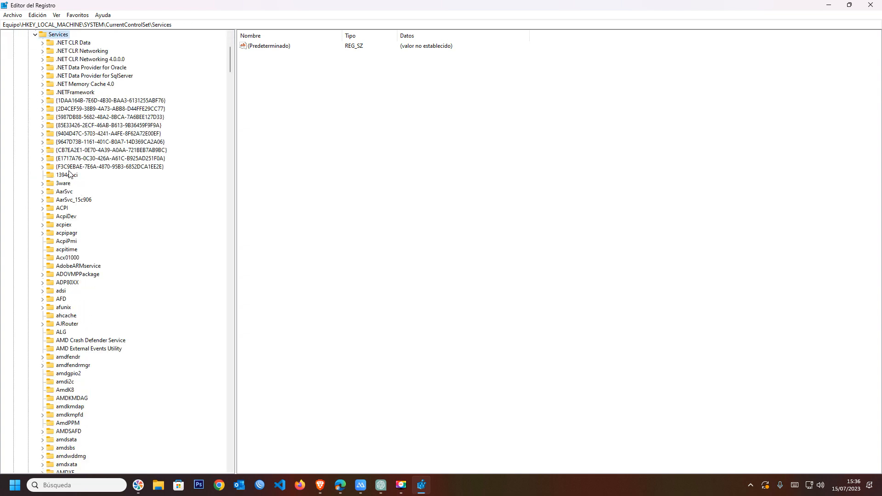
- Find SharedAccess among the services and open its Parameters\FirewallPolicy key with the subkeys expanded
{"action": "scroll", "coordinate": [99, 244], "scroll_direction": "down", "scroll_amount": 20}
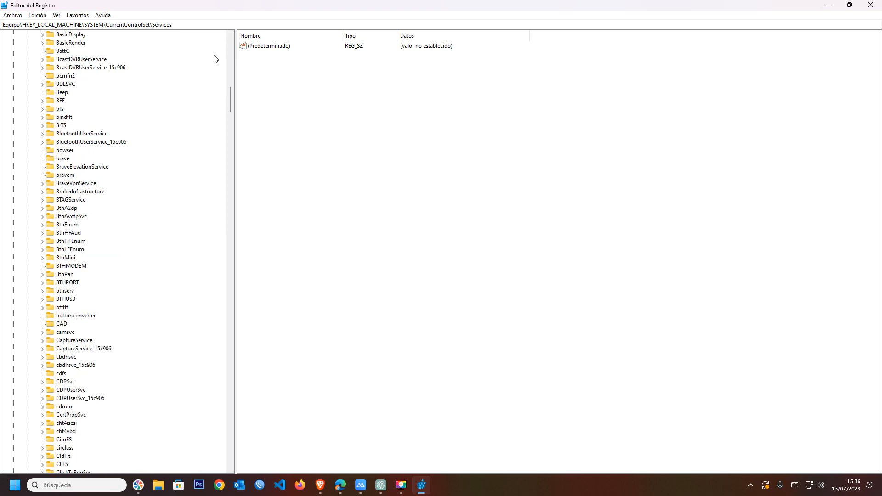
{"action": "left_click_drag", "start_coordinate": [231, 92], "coordinate": [227, 333]}
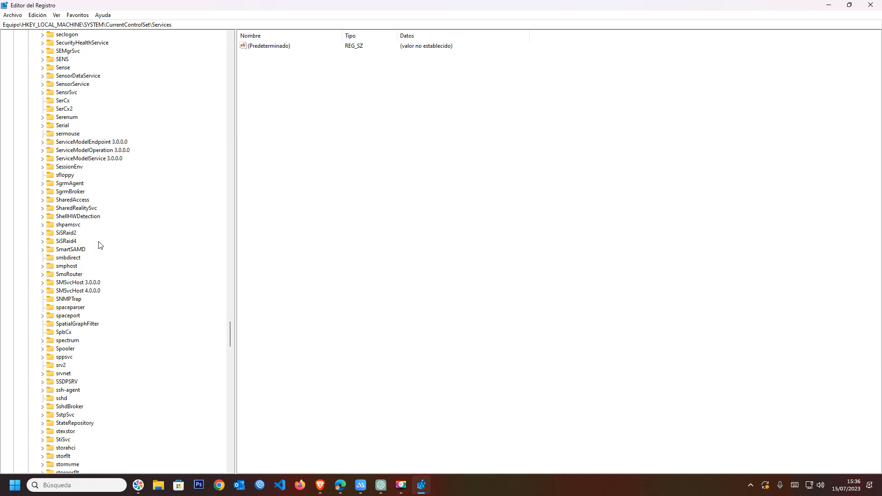
{"action": "left_click", "coordinate": [73, 217]}
{"action": "left_click", "coordinate": [71, 200]}
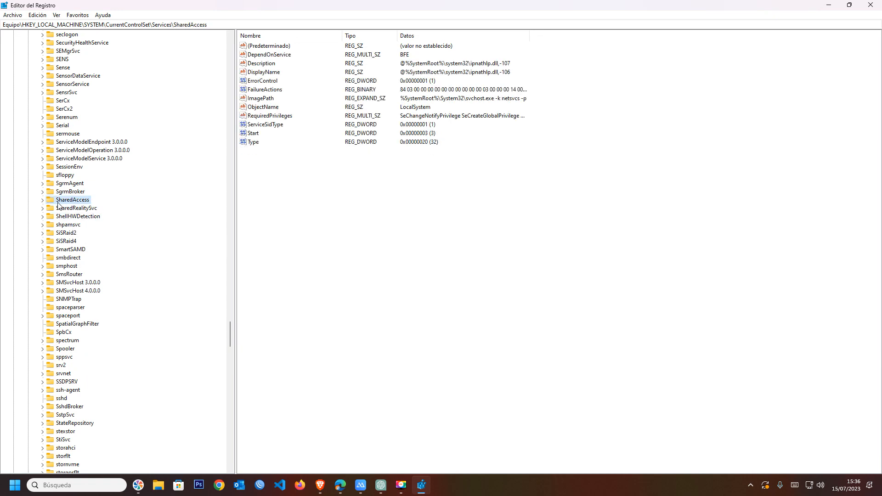
{"action": "left_click", "coordinate": [42, 201]}
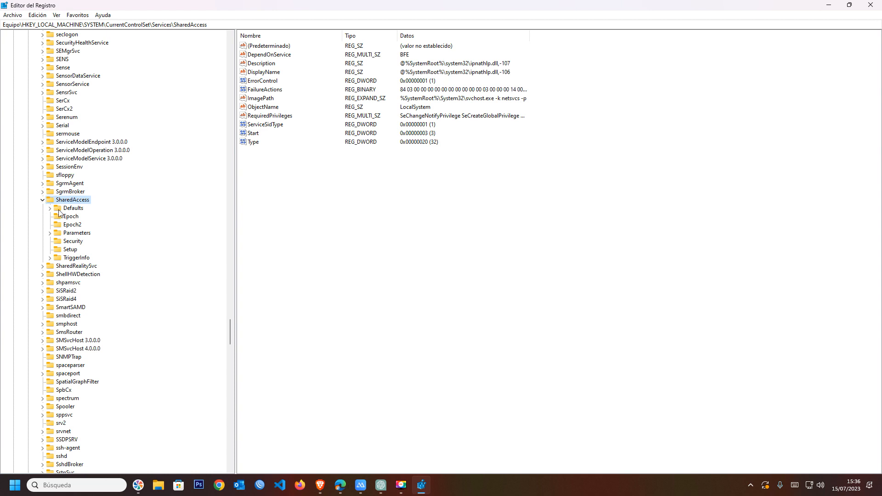
{"action": "left_click", "coordinate": [63, 233]}
{"action": "left_click", "coordinate": [49, 233]}
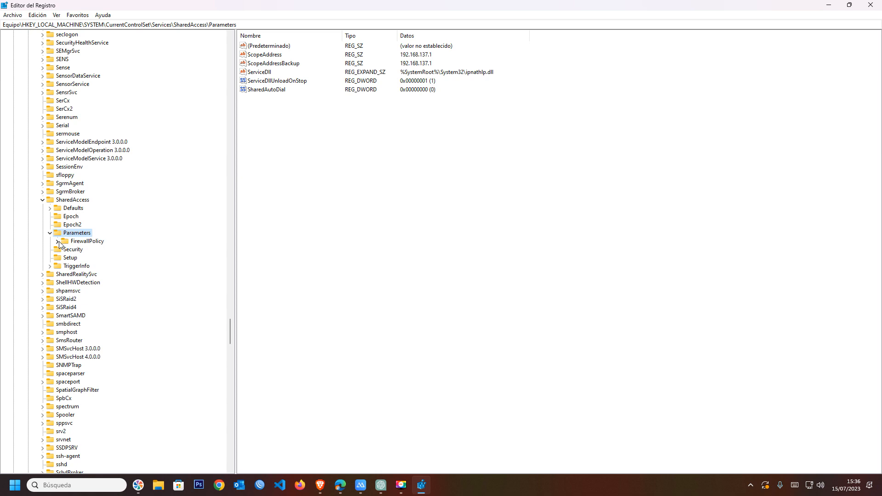
{"action": "left_click", "coordinate": [57, 241]}
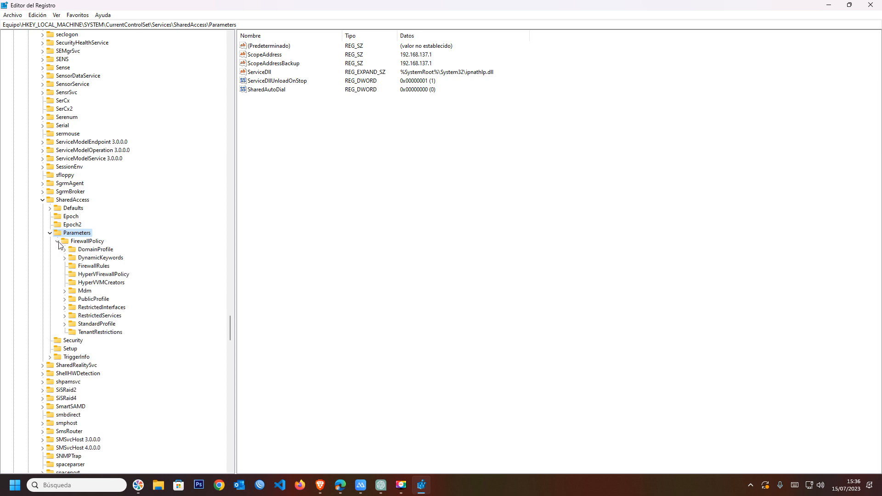
{"action": "left_click", "coordinate": [72, 243]}
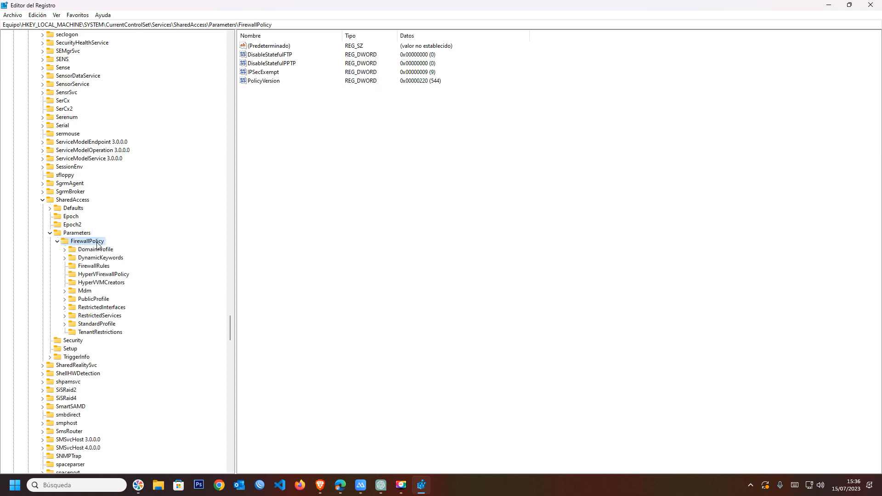
{"action": "right_click", "coordinate": [85, 243]}
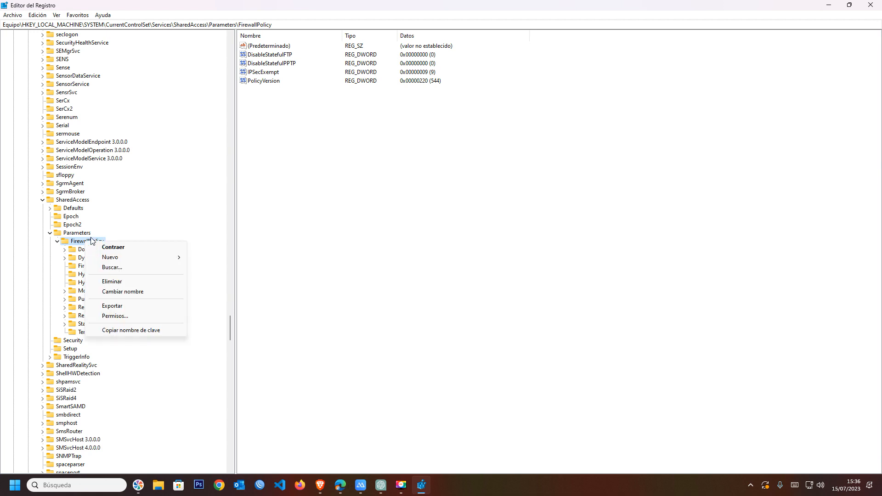
{"action": "left_click", "coordinate": [123, 307]}
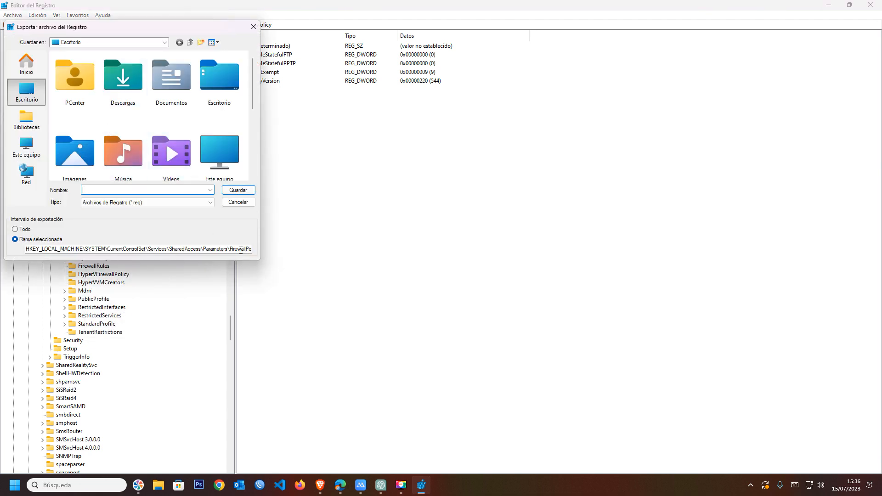
{"action": "left_click", "coordinate": [238, 202]}
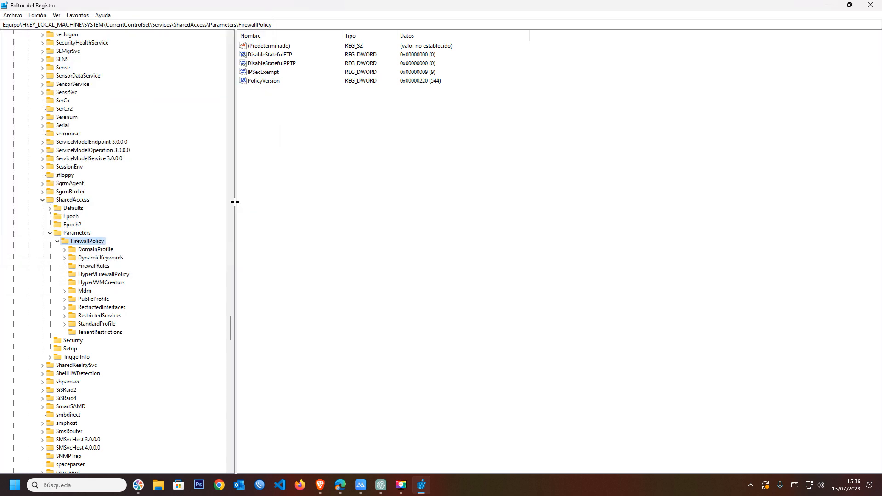
- Export the FirewallRules key under FirewallPolicy to the desktop as a registry file named firewall-export
{"action": "left_click", "coordinate": [89, 267]}
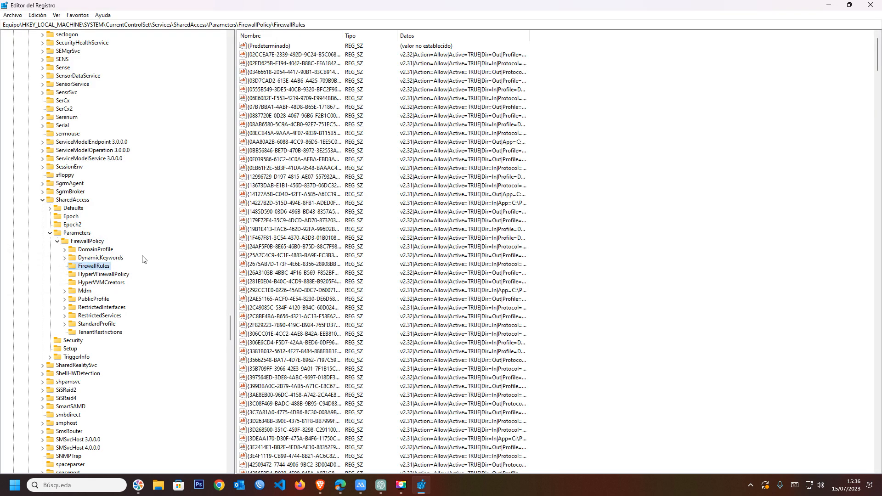
{"action": "right_click", "coordinate": [94, 268]}
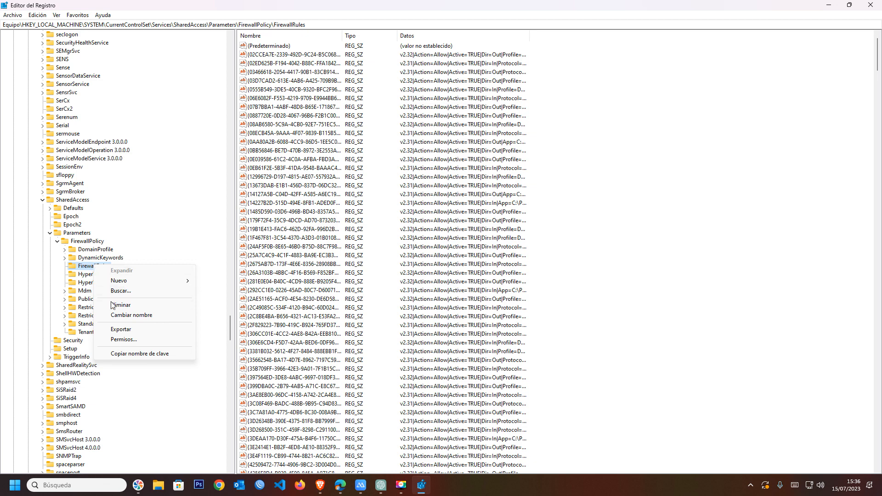
{"action": "left_click", "coordinate": [121, 330]}
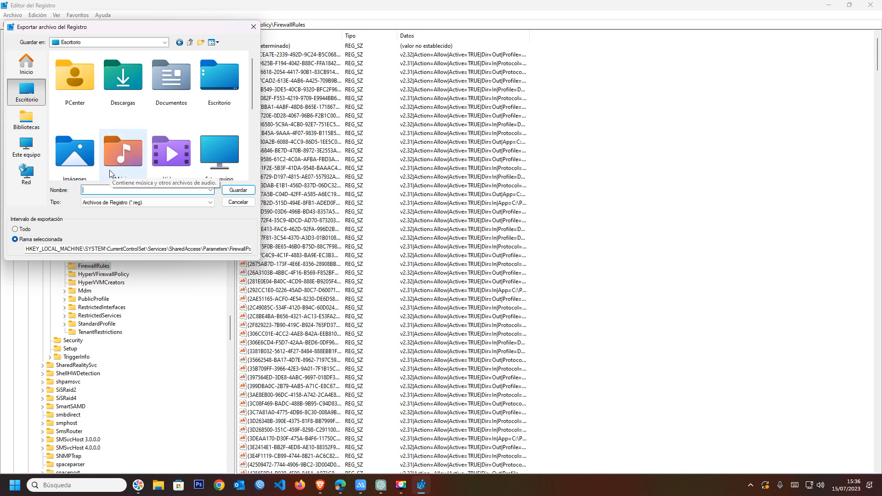
{"action": "type", "text": "fire"}
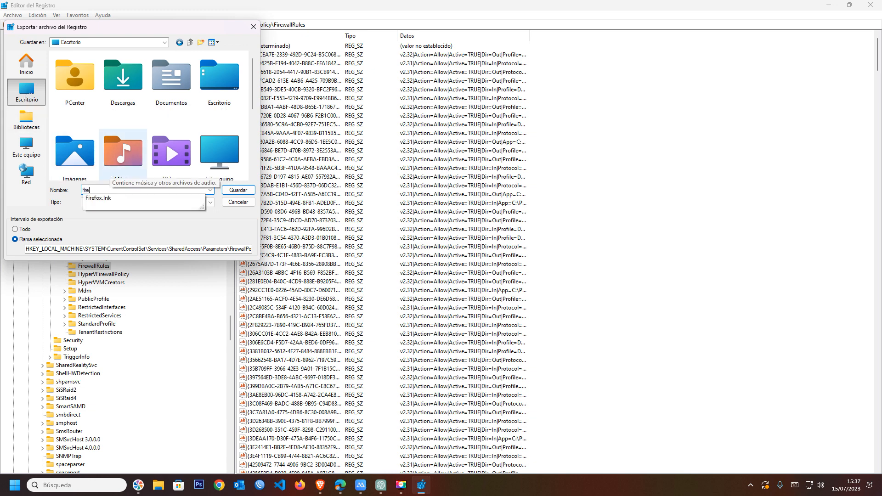
{"action": "type", "text": "wall-"}
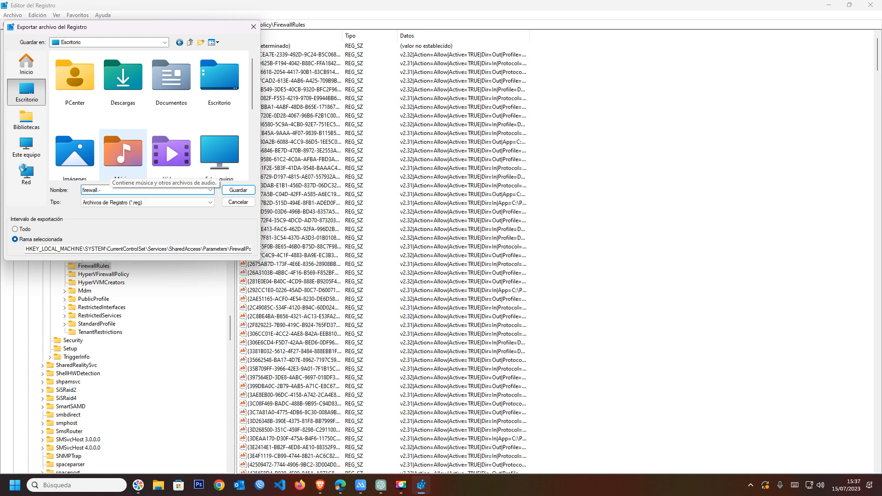
{"action": "type", "text": "export"}
{"action": "key", "text": "Return"}
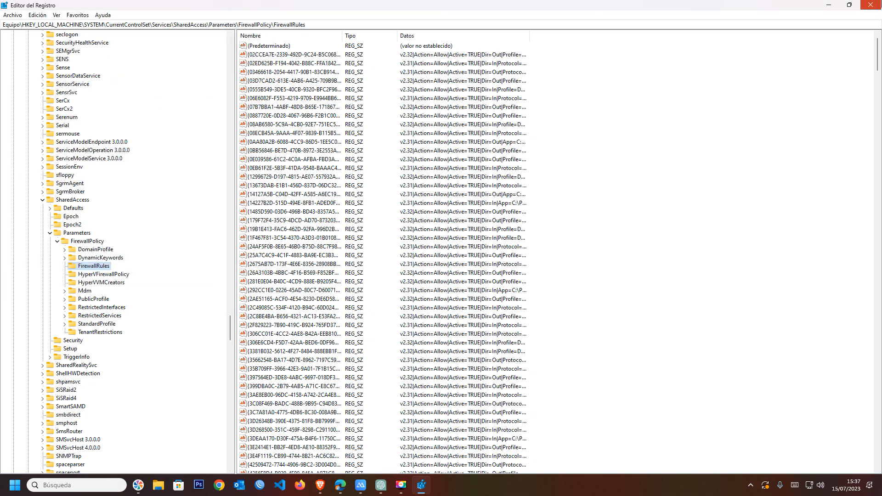
- Close the Registry Editor and move the firewall-export.reg file to the upper middle of the desktop
{"action": "left_click", "coordinate": [870, 5]}
{"action": "left_click", "coordinate": [64, 18]}
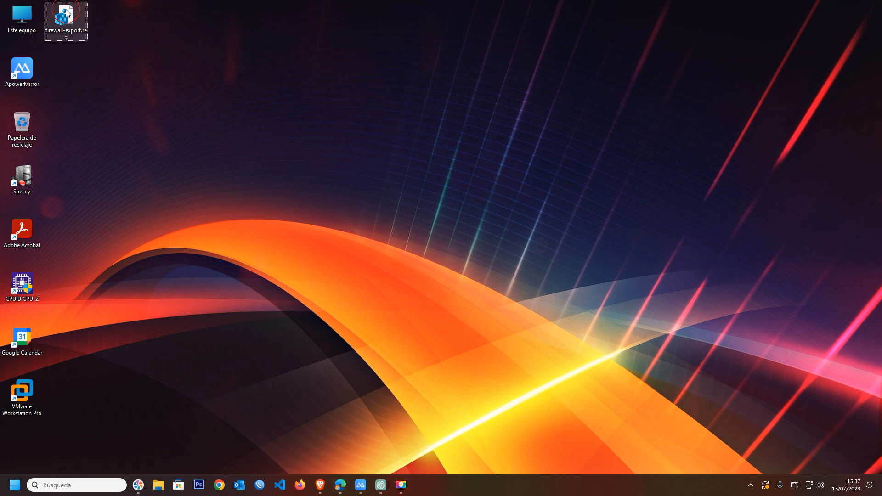
{"action": "left_click_drag", "start_coordinate": [64, 17], "coordinate": [412, 132]}
{"action": "left_click", "coordinate": [469, 230]}
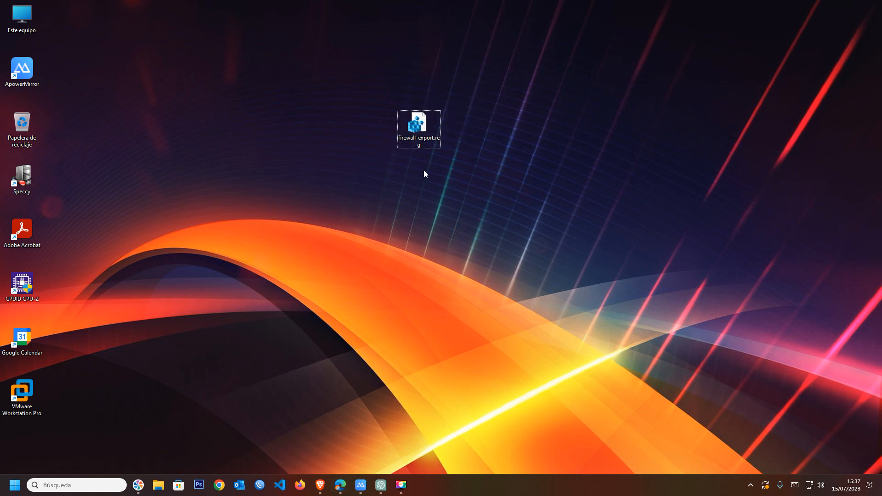
- Open firewall-export.reg for editing in Notepad and maximize the window
{"action": "right_click", "coordinate": [407, 126]}
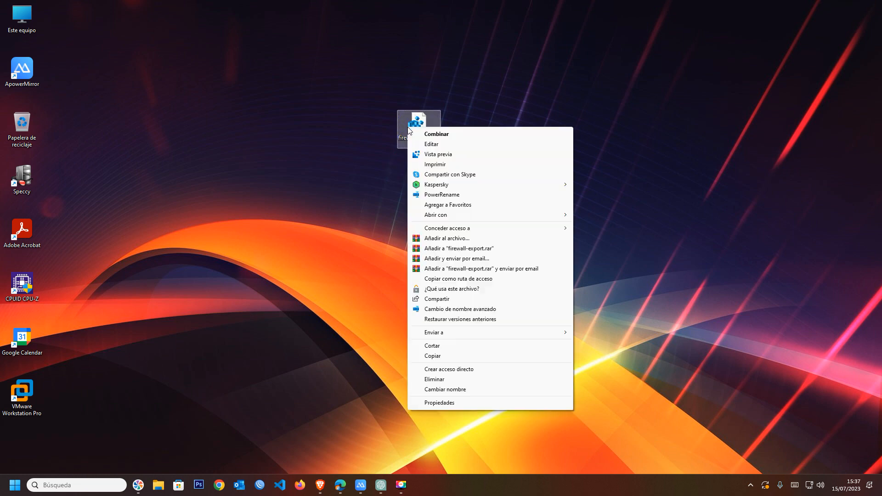
{"action": "left_click", "coordinate": [431, 145]}
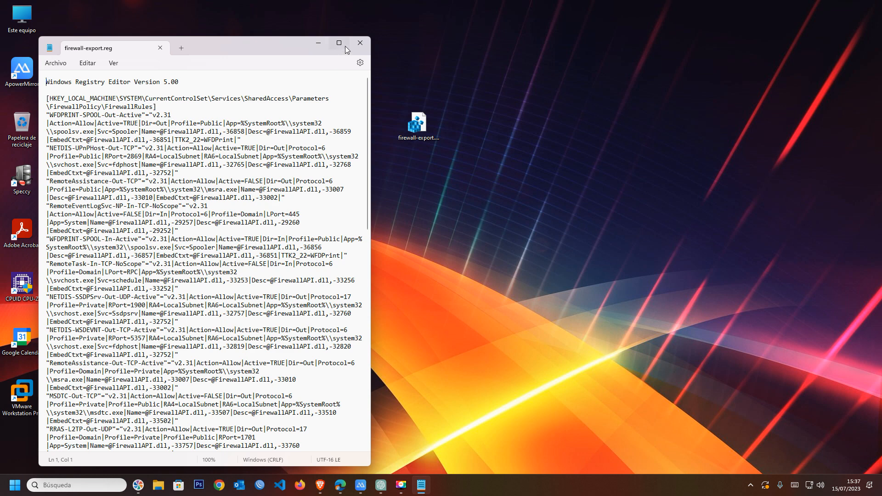
{"action": "left_click", "coordinate": [340, 43]}
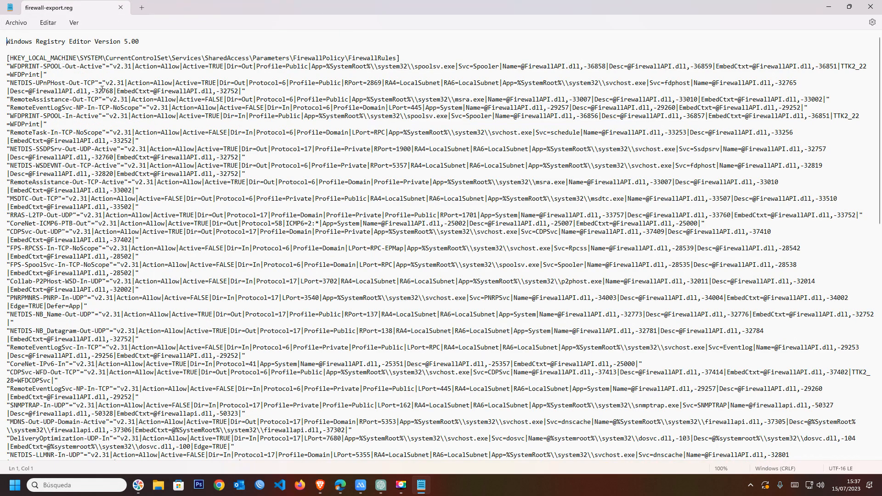
- Examine the registry path header and the exported firewall rule entries in the file
{"action": "left_click_drag", "start_coordinate": [28, 51], "coordinate": [407, 56]}
{"action": "left_click", "coordinate": [409, 55]}
{"action": "scroll", "coordinate": [234, 340], "scroll_direction": "down", "scroll_amount": 20}
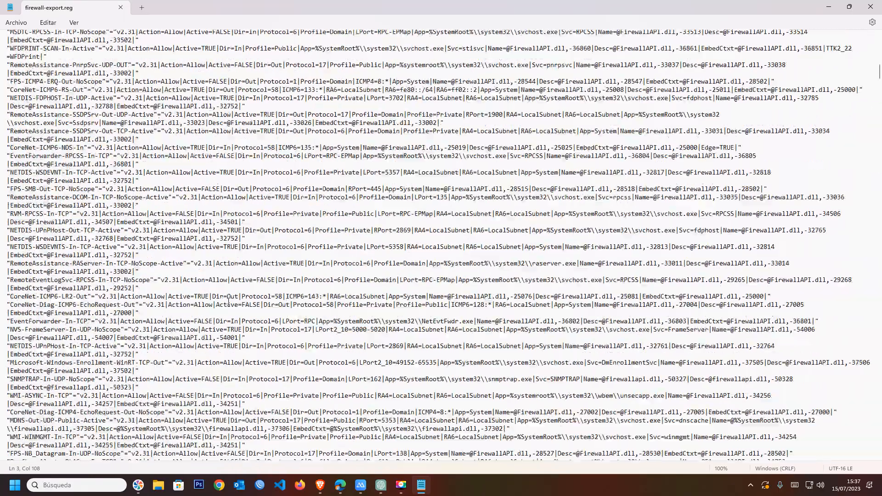
{"action": "scroll", "coordinate": [197, 308], "scroll_direction": "down", "scroll_amount": 15}
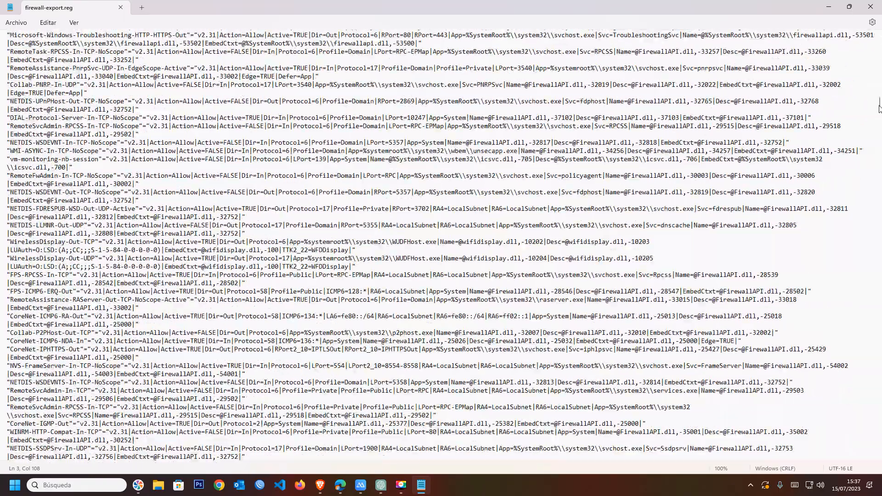
{"action": "scroll", "coordinate": [776, 127], "scroll_direction": "down", "scroll_amount": 3}
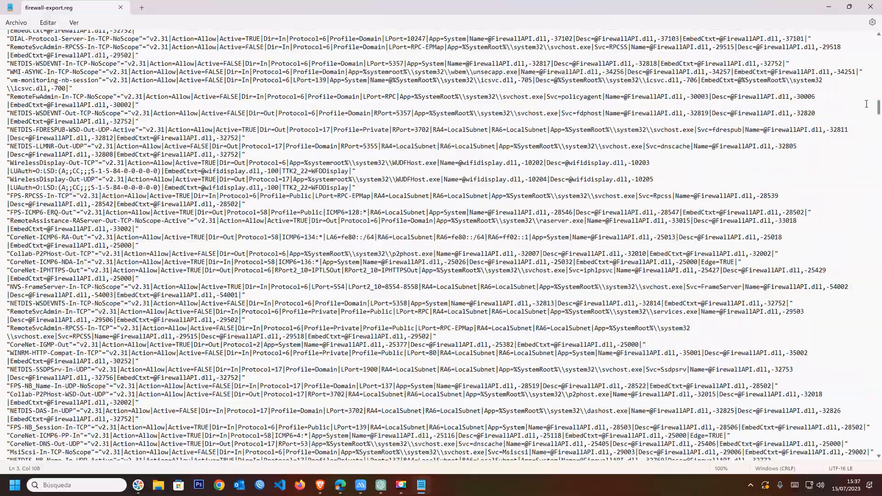
{"action": "scroll", "coordinate": [33, 202], "scroll_direction": "up", "scroll_amount": 15}
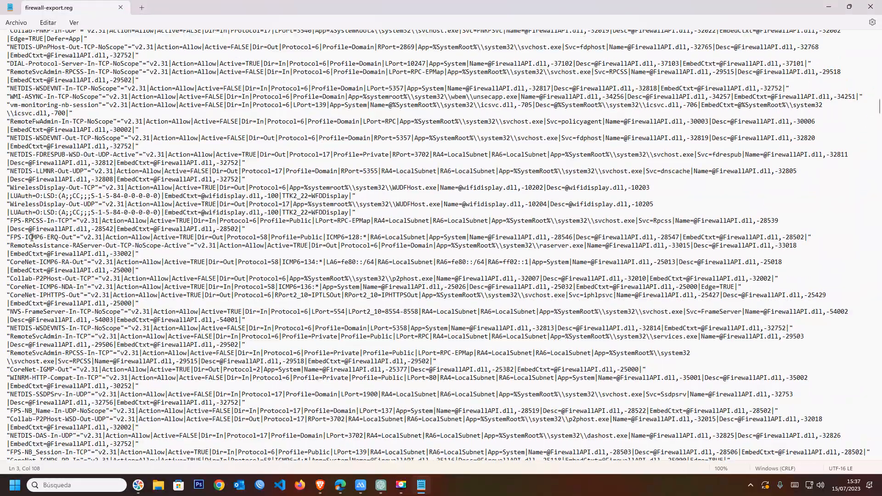
{"action": "scroll", "coordinate": [33, 202], "scroll_direction": "up", "scroll_amount": 15}
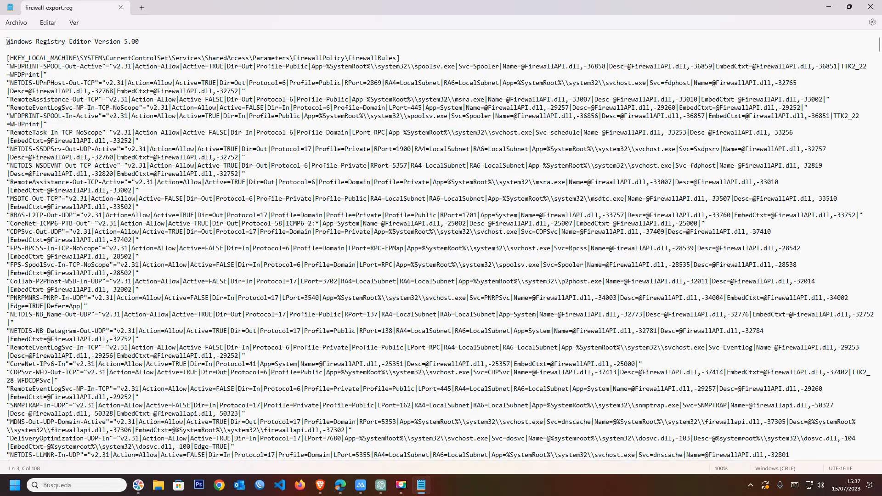
- Copy the Windows Registry Editor Version 5.00 line and the FirewallRules key path from firewall-export.reg into a new document tab
{"action": "left_click_drag", "start_coordinate": [5, 41], "coordinate": [409, 58]}
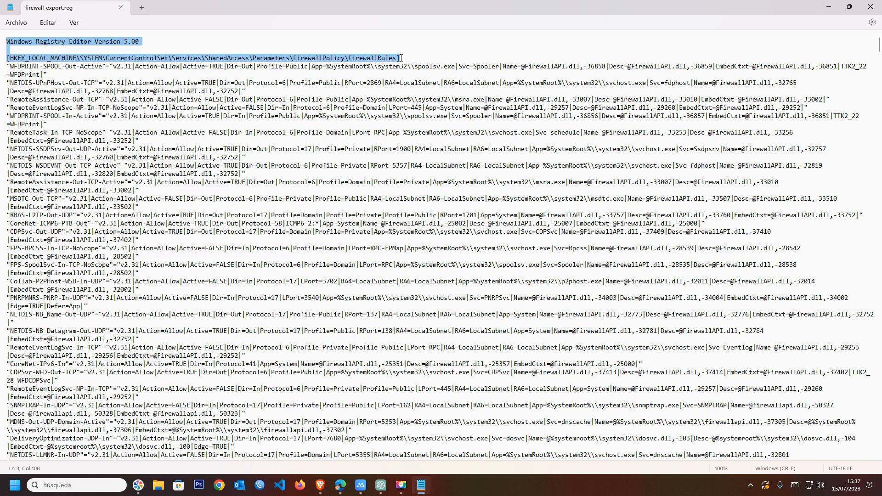
{"action": "right_click", "coordinate": [289, 57]}
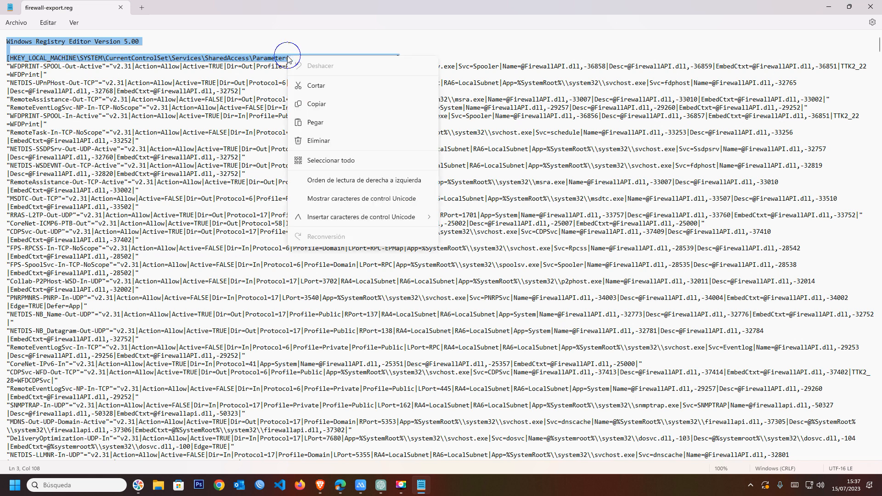
{"action": "left_click", "coordinate": [311, 105]}
{"action": "left_click", "coordinate": [141, 8]}
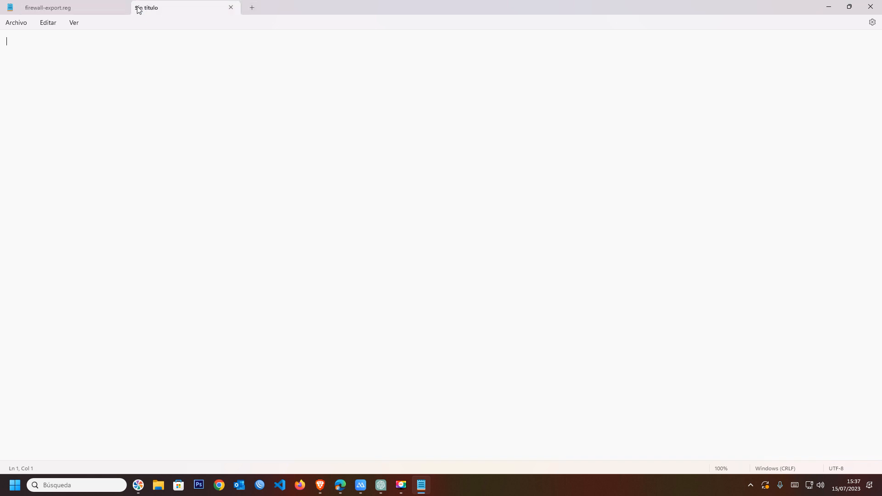
{"action": "key", "text": "ctrl+v"}
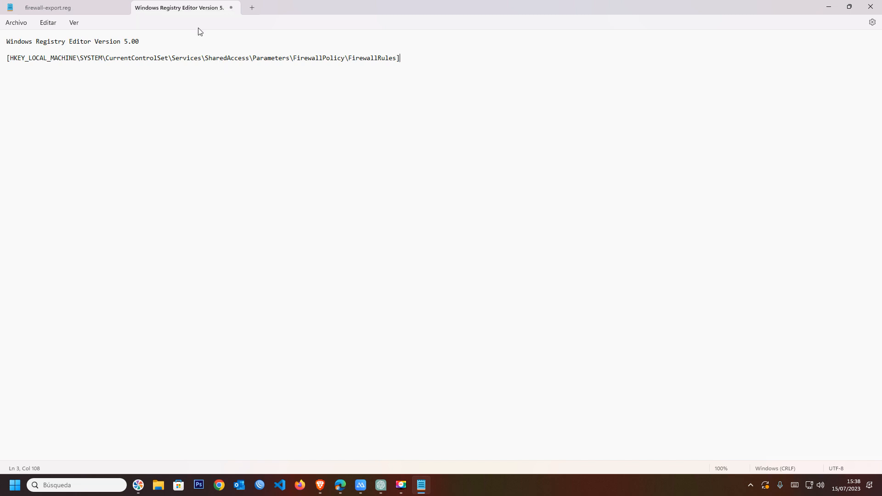
- Copy the complete RemoteAssistance-Out-TCP rule for the Public profile from firewall-export.reg and paste it below the key path in the new document
{"action": "left_click", "coordinate": [81, 10]}
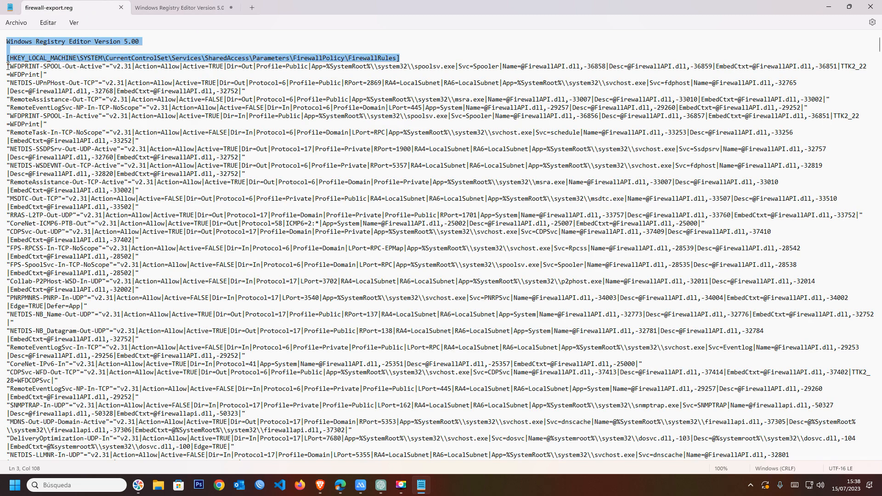
{"action": "left_click_drag", "start_coordinate": [7, 99], "coordinate": [845, 101]}
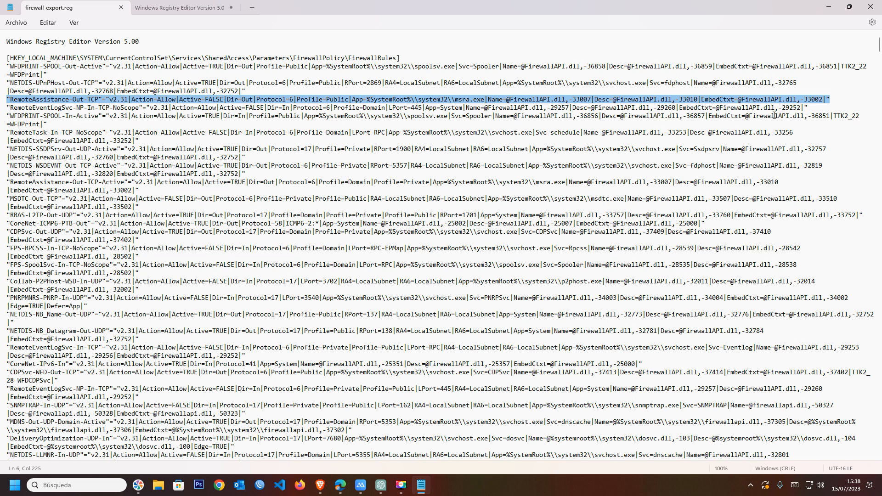
{"action": "right_click", "coordinate": [164, 102]}
{"action": "left_click", "coordinate": [208, 150]}
{"action": "left_click", "coordinate": [159, 8]}
{"action": "key", "text": "ctrl+v"}
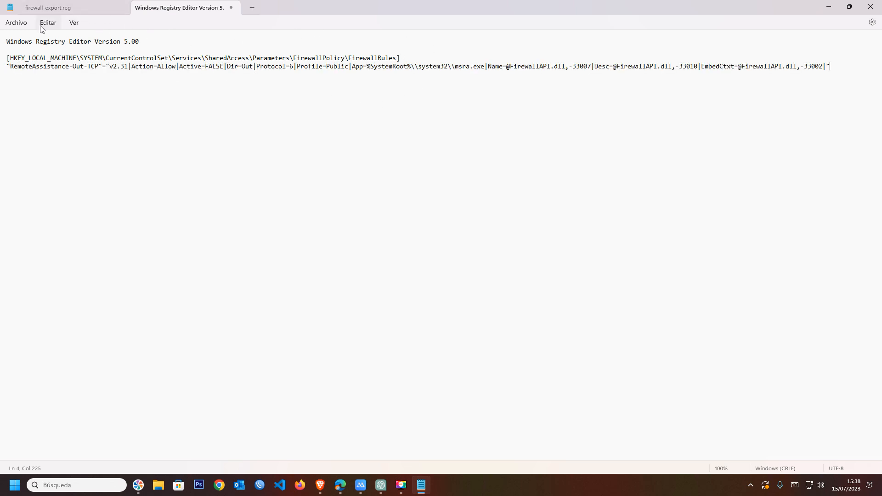
- Begin saving the new document under a new name on the Escritorio, with the file type set to Todos los archivos (*.*)
{"action": "left_click", "coordinate": [18, 25]}
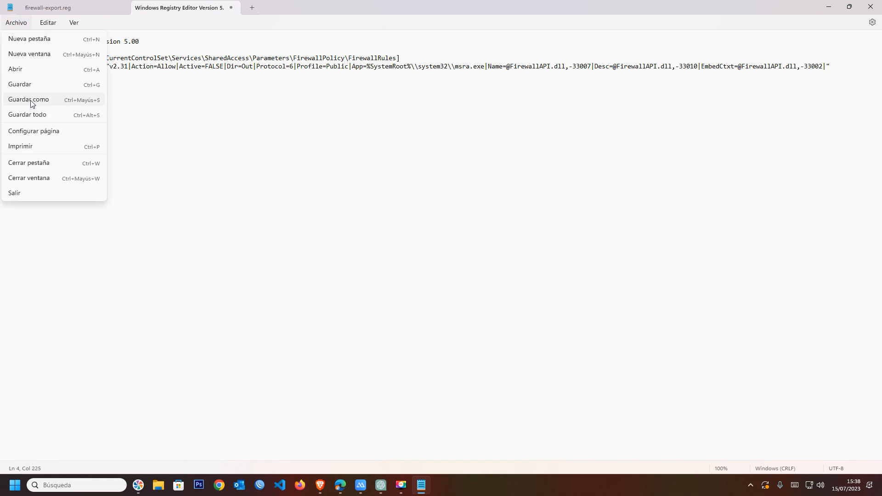
{"action": "left_click", "coordinate": [31, 102]}
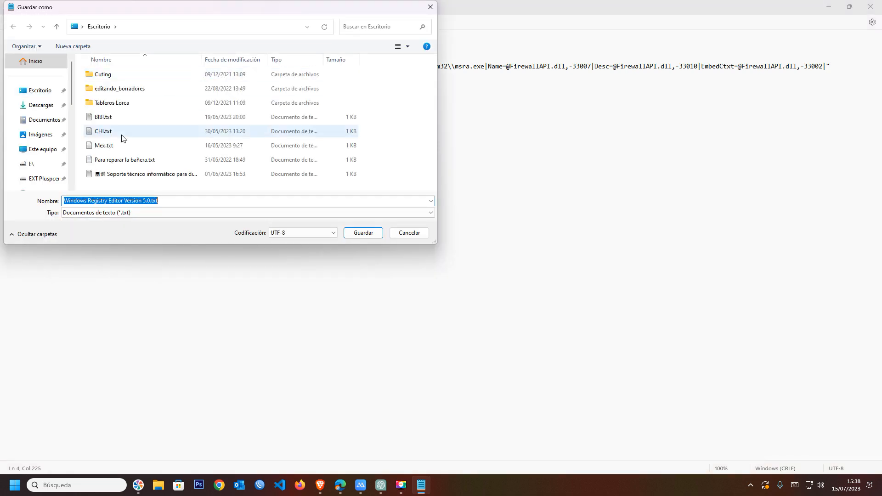
{"action": "left_click", "coordinate": [46, 94]}
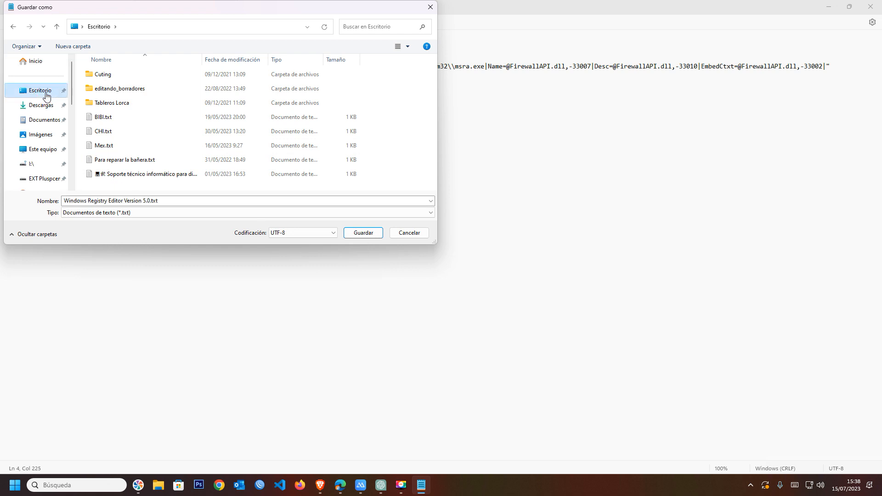
{"action": "left_click", "coordinate": [151, 201]}
{"action": "left_click", "coordinate": [194, 200]}
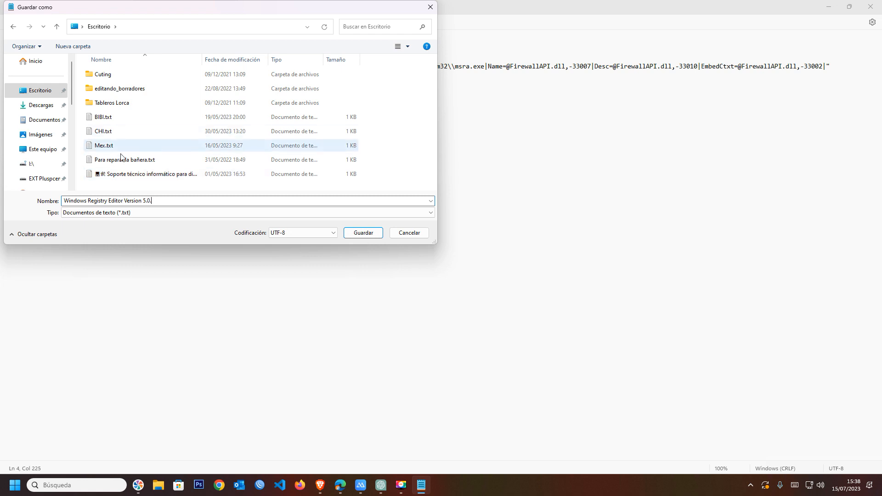
{"action": "left_click", "coordinate": [96, 213]}
{"action": "left_click", "coordinate": [96, 230]}
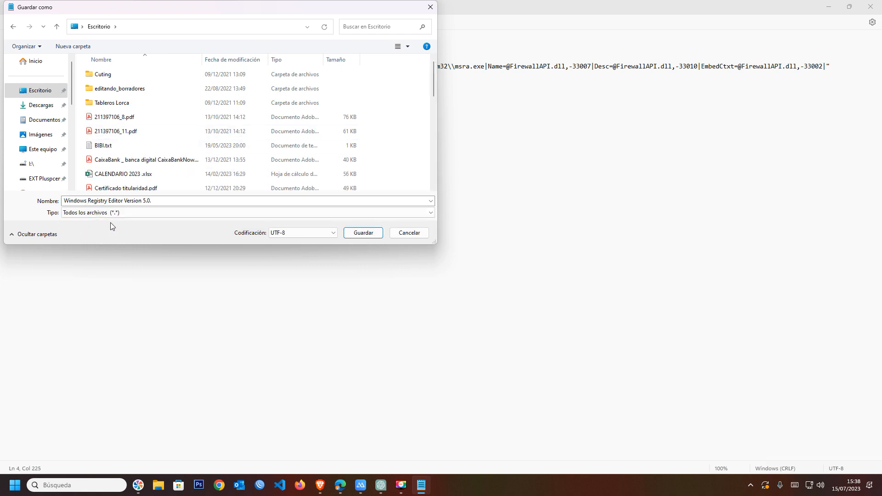
- Replace the suggested file name with Windows firewall.reg and save the document
{"action": "left_click", "coordinate": [185, 201]}
{"action": "left_click", "coordinate": [186, 201]}
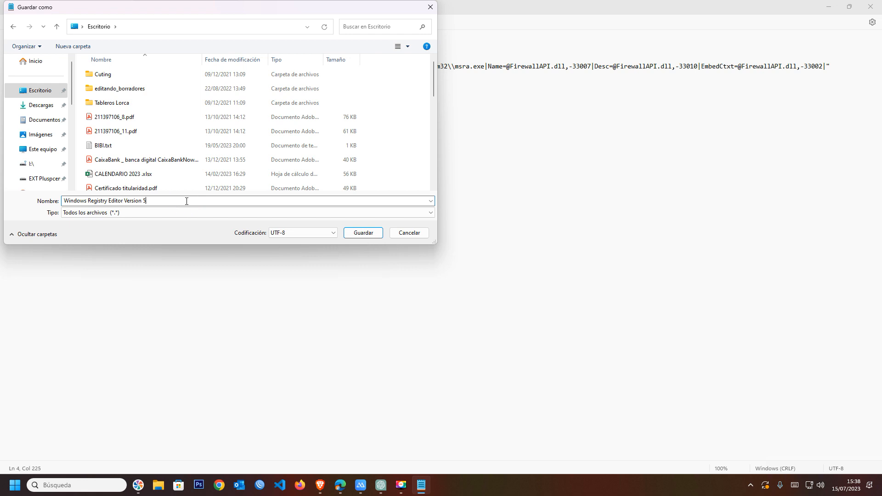
{"action": "key", "text": "ctrl+shift+Left"}
{"action": "key", "text": "ctrl+shift+Left"}
{"action": "key", "text": "ctrl+shift+Left"}
{"action": "key", "text": "ctrl+shift+Left"}
{"action": "type", "text": "Window"}
{"action": "key", "text": "BackSpace"}
{"action": "key", "text": "BackSpace"}
{"action": "key", "text": "BackSpace"}
{"action": "type", "text": "t"}
{"action": "key", "text": "BackSpace"}
{"action": "key", "text": "BackSpace"}
{"action": "key", "text": "BackSpace"}
{"action": "type", "text": "re"}
{"action": "left_click", "coordinate": [363, 233]}
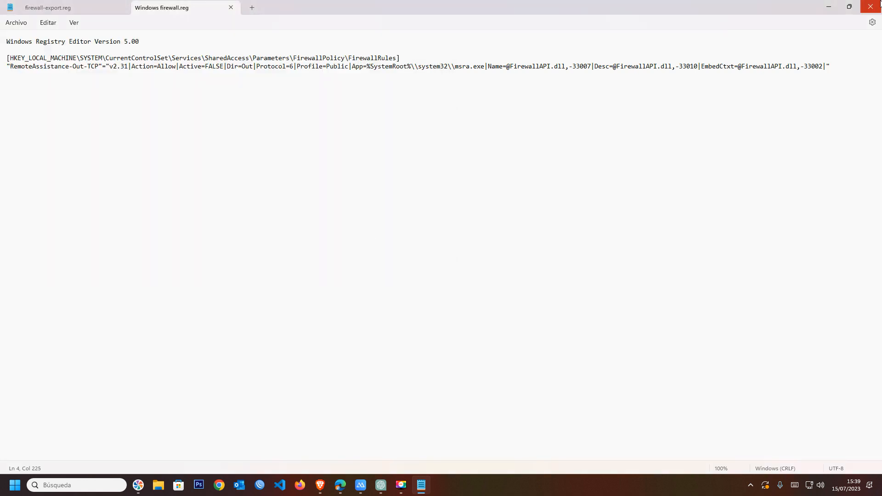
- Close Notepad and place the Windows firewall.reg file beside firewall-export.reg on the desktop
{"action": "left_click", "coordinate": [870, 6]}
{"action": "left_click_drag", "start_coordinate": [437, 120], "coordinate": [416, 75]}
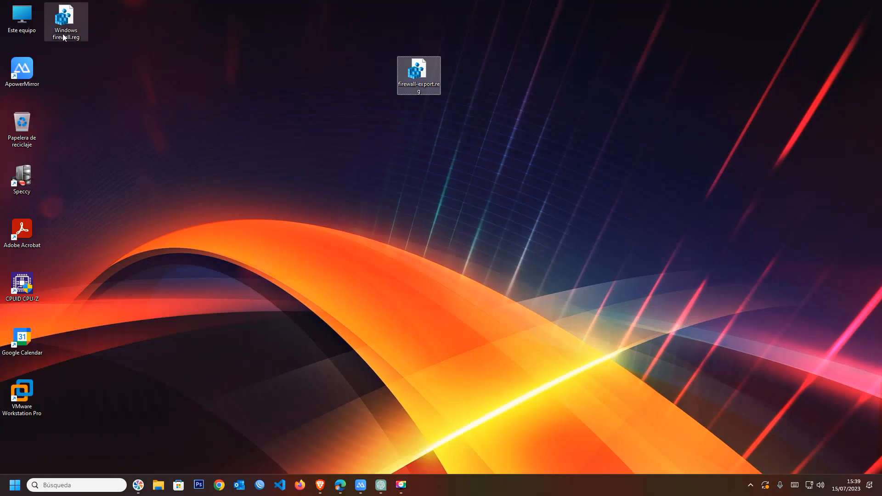
{"action": "left_click_drag", "start_coordinate": [64, 36], "coordinate": [368, 92]}
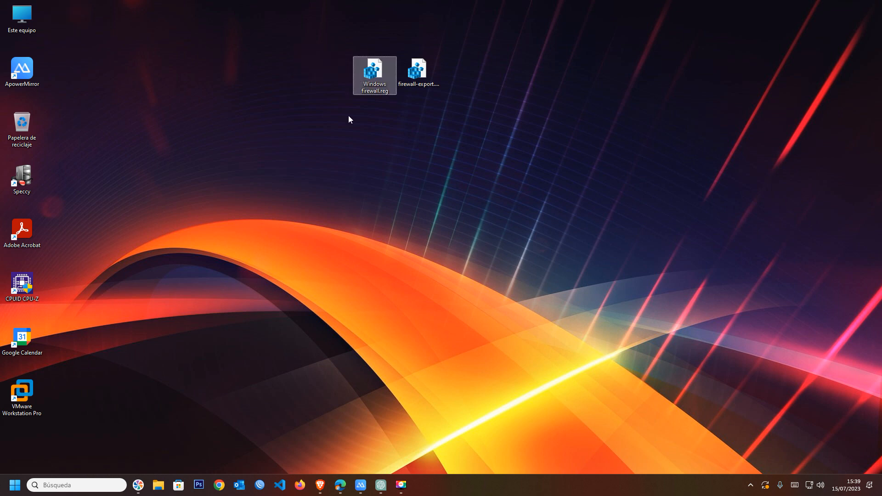
- Try to merge the Windows firewall.reg file into the registry
{"action": "right_click", "coordinate": [365, 71]}
{"action": "left_click", "coordinate": [326, 76]}
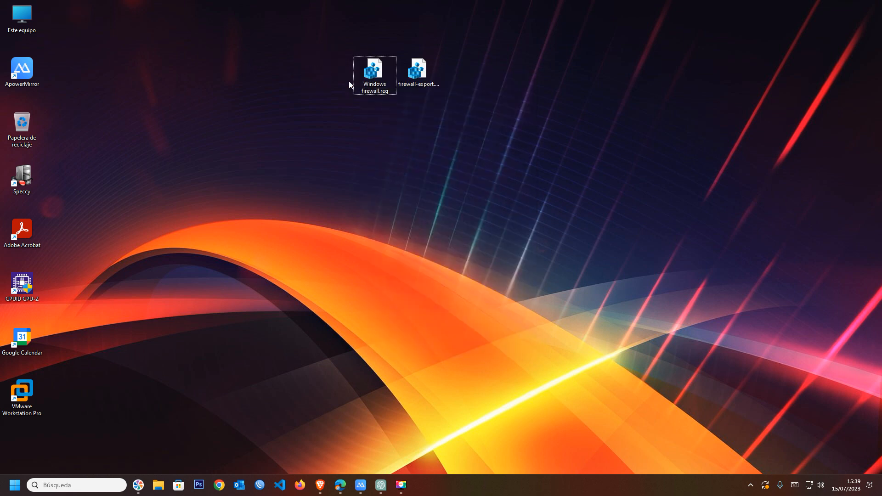
{"action": "double_click", "coordinate": [364, 73]}
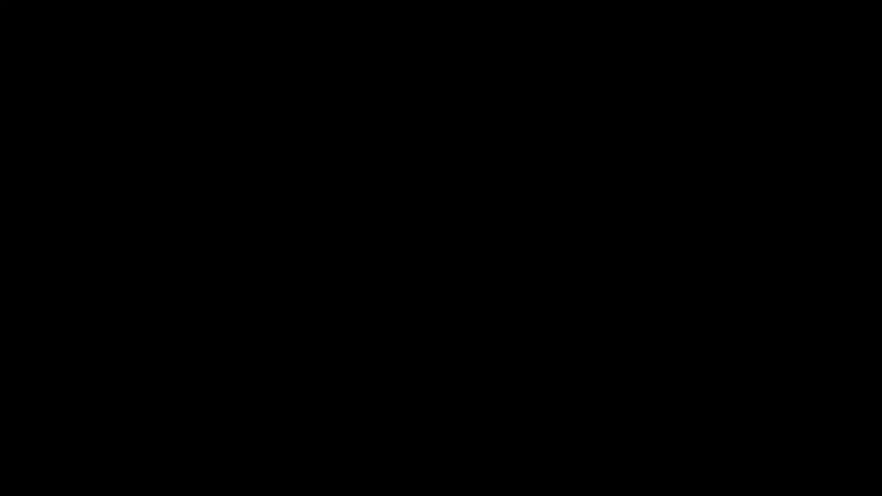
{"action": "left_click", "coordinate": [518, 314]}
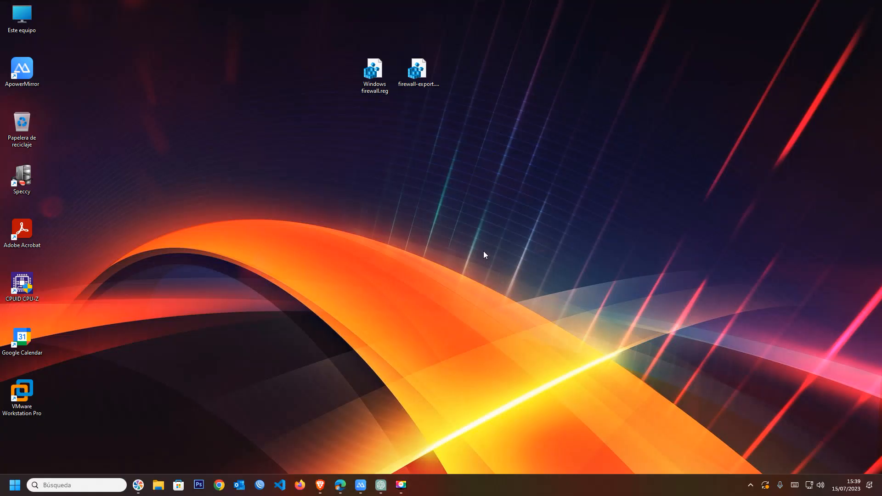